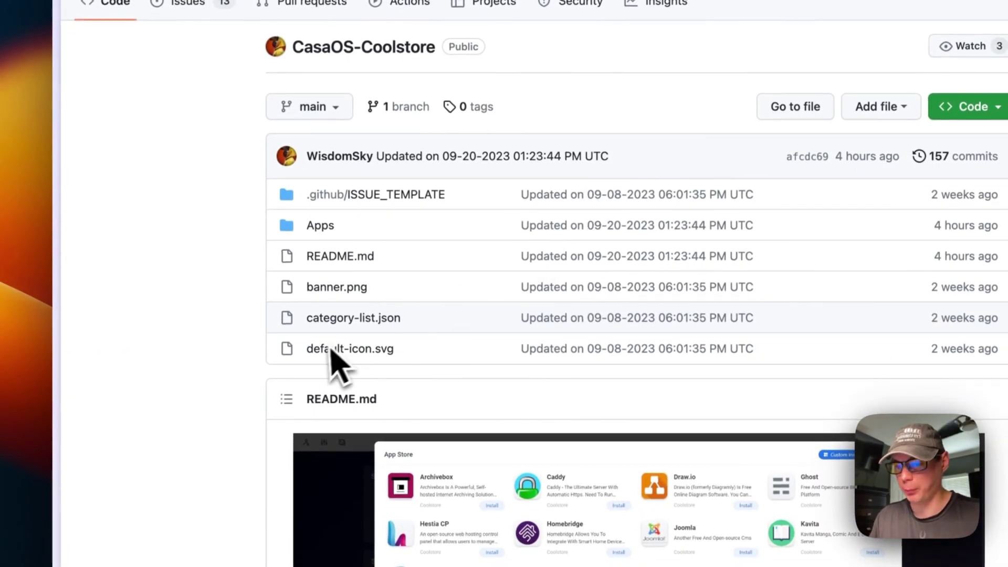
Step: Scroll the Coolstore README through its List of Applications table to the Homebridge entry and FAQ
scroll(212, 435, "down", 5)
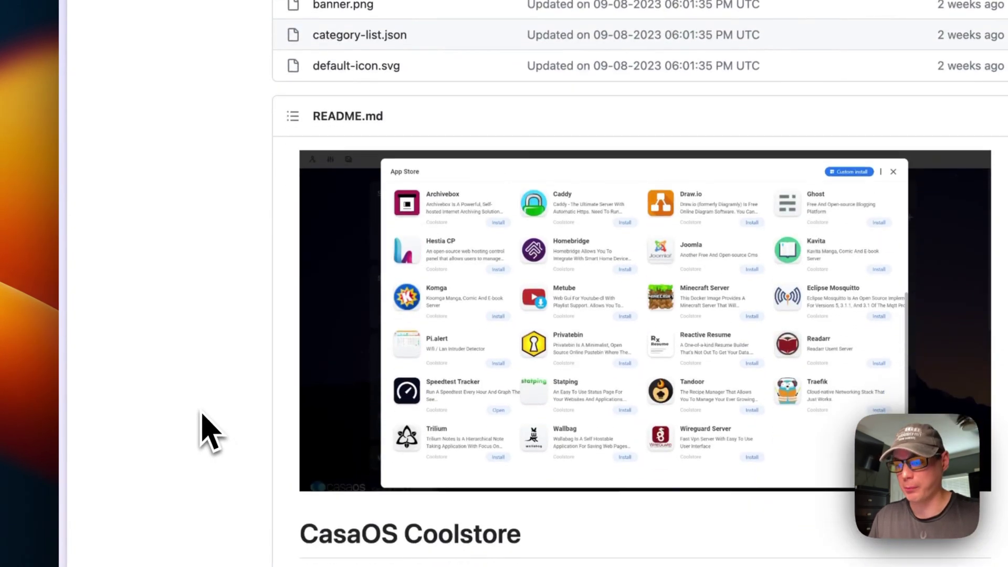
scroll(213, 435, "down", 3)
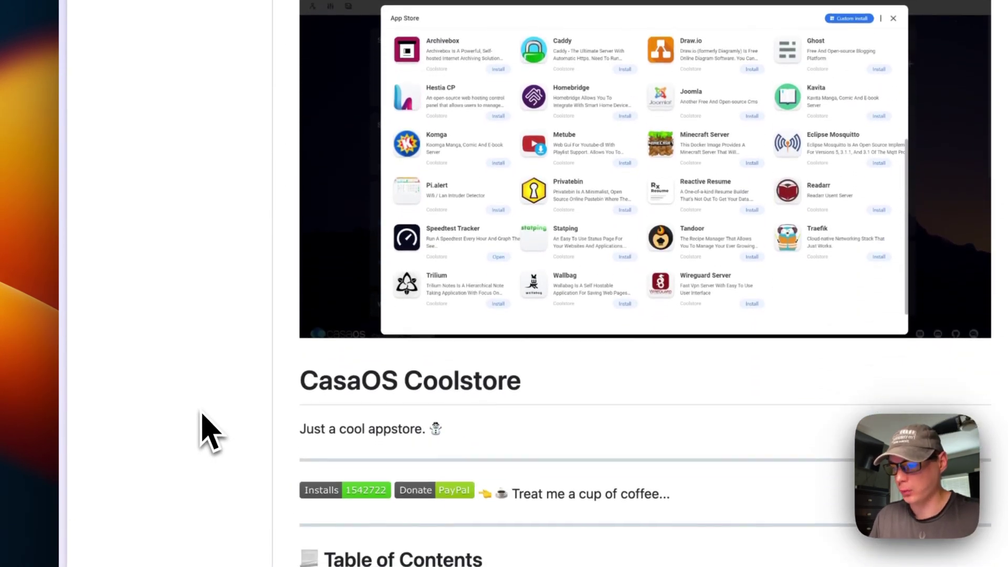
scroll(213, 435, "down", 3)
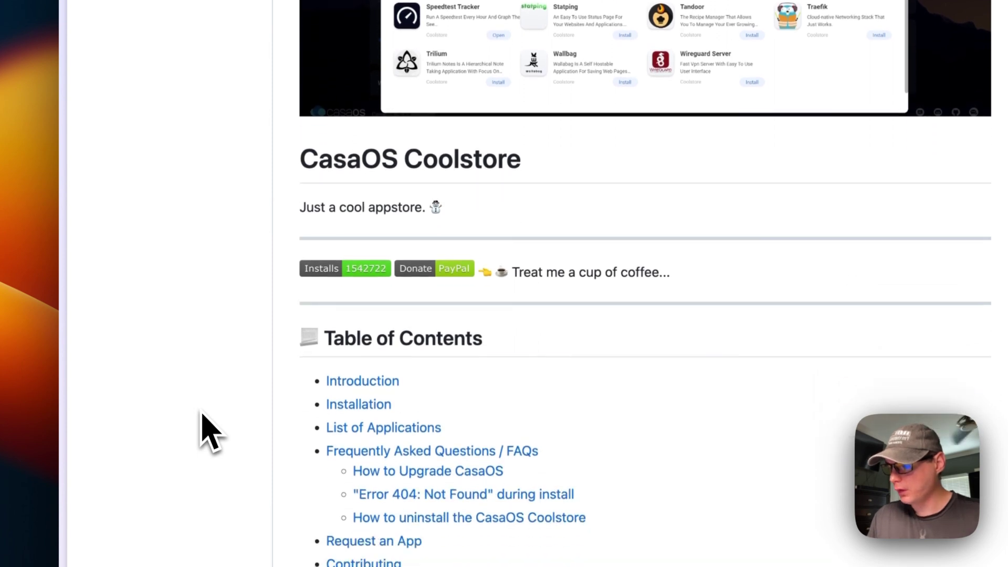
scroll(213, 435, "down", 1)
scroll(211, 433, "down", 1)
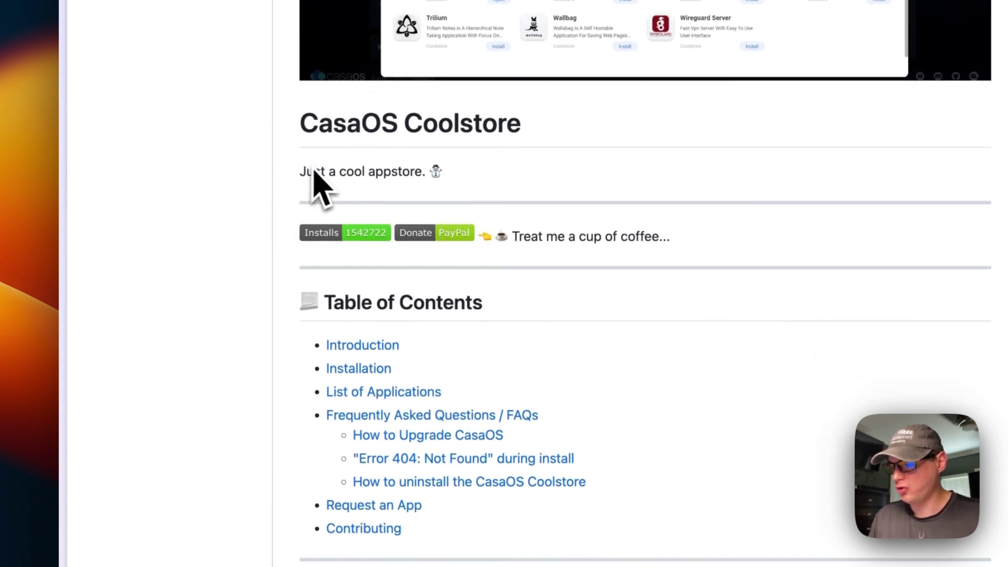
scroll(202, 403, "down", 2)
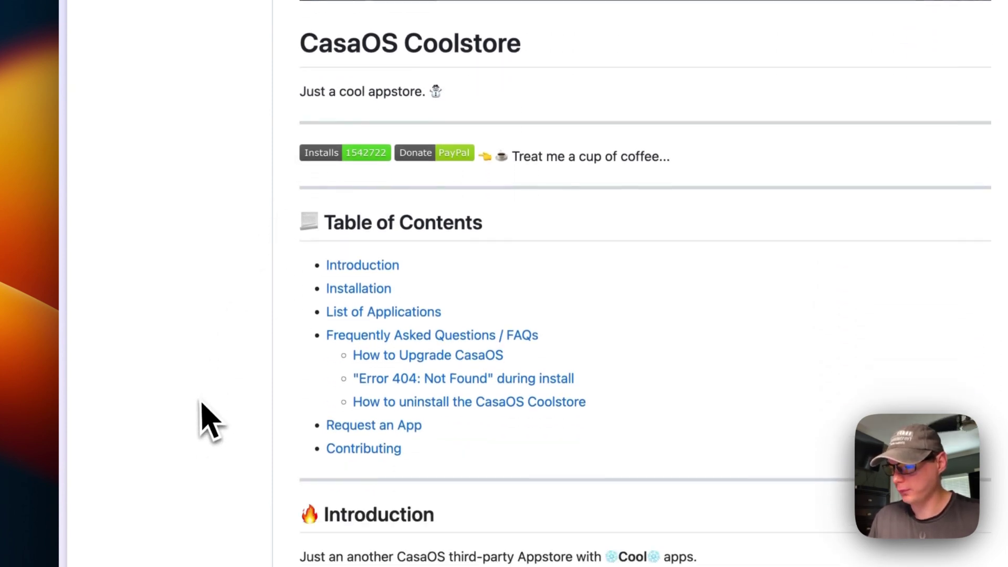
scroll(202, 404, "down", 2)
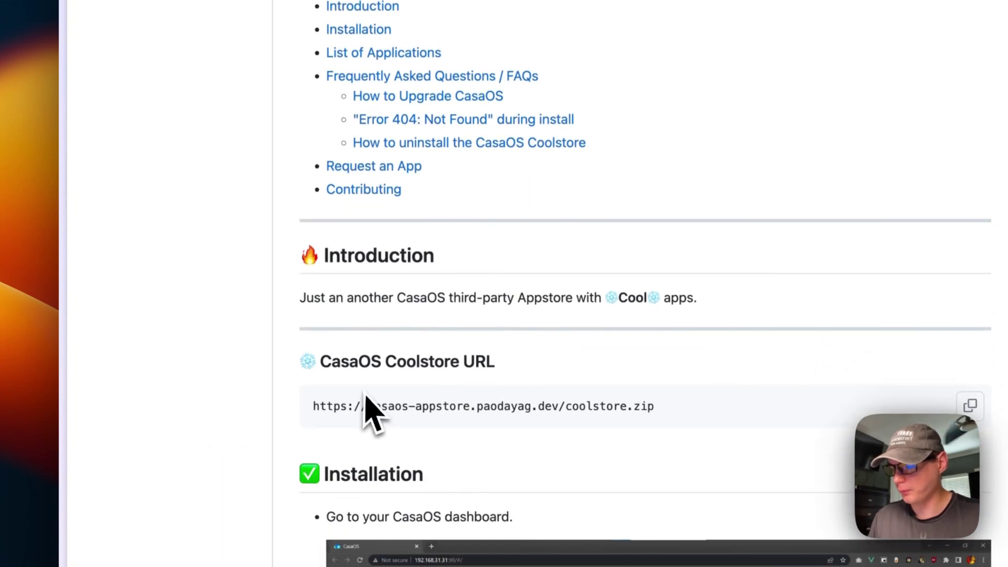
scroll(387, 427, "down", 10)
scroll(387, 428, "down", 10)
scroll(387, 427, "down", 5)
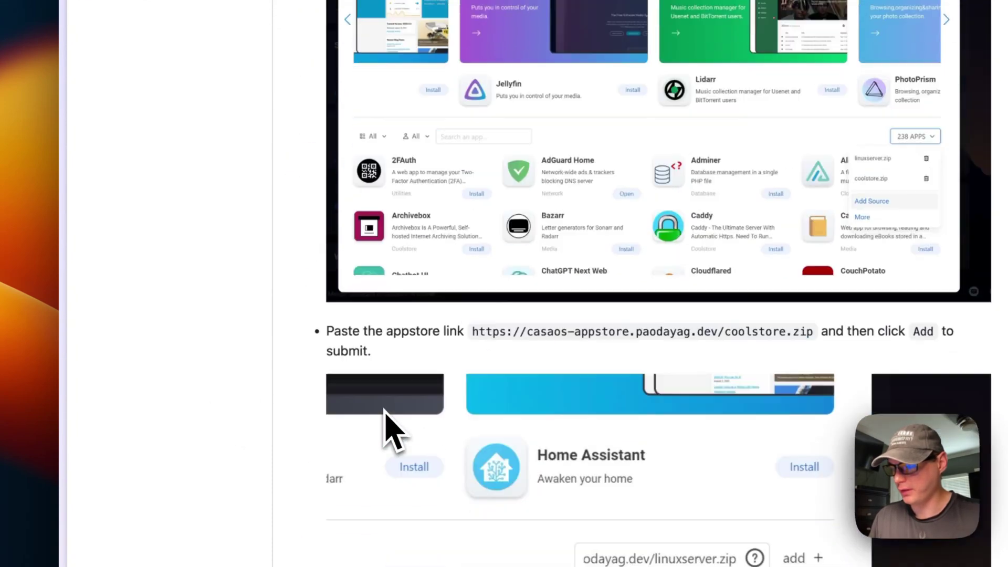
scroll(387, 427, "down", 10)
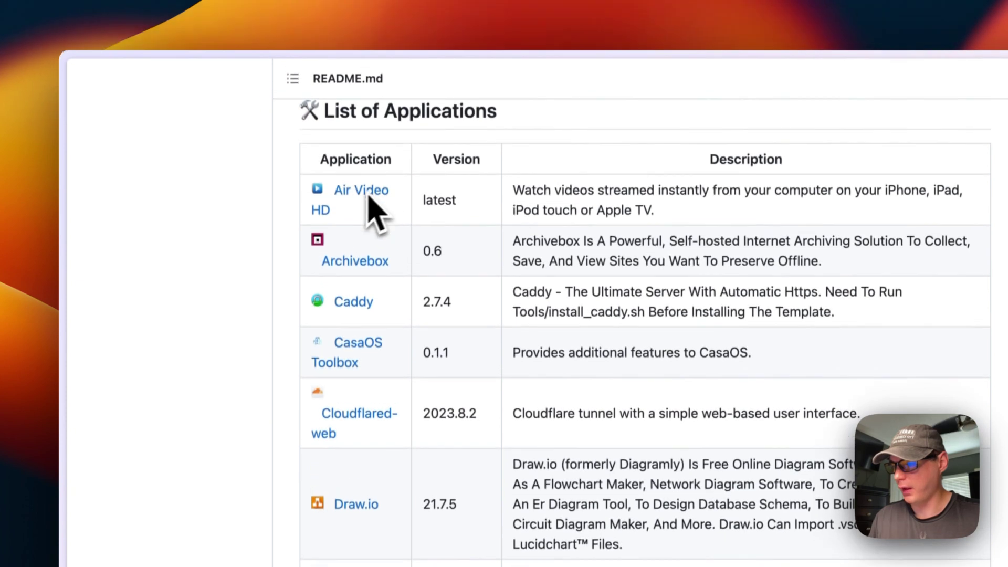
scroll(339, 342, "down", 3)
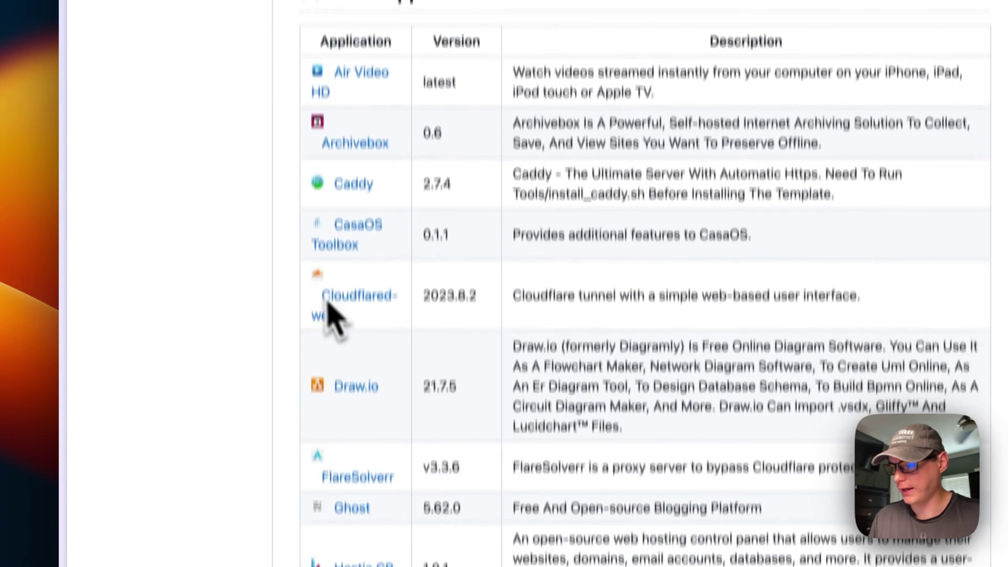
scroll(331, 315, "down", 2)
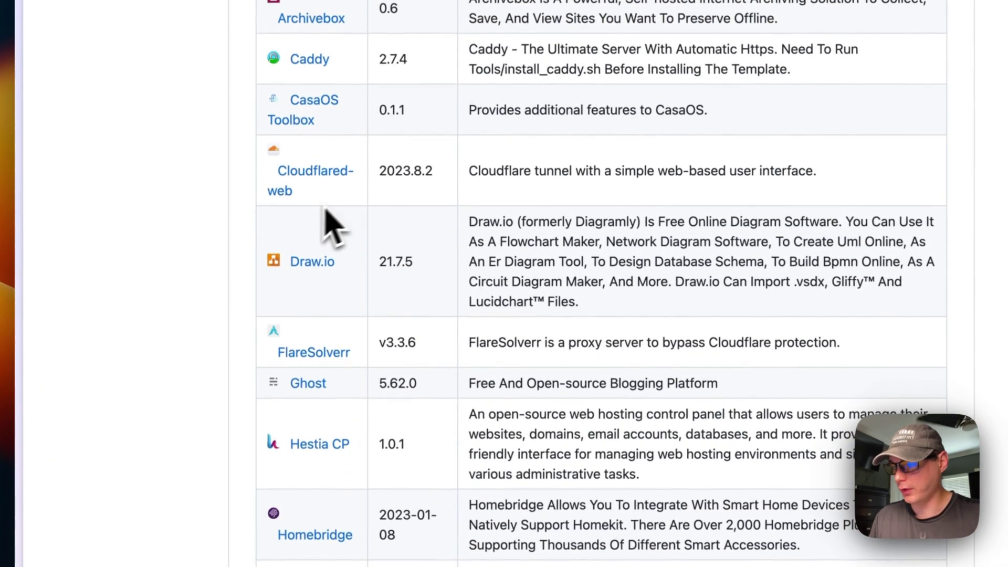
scroll(368, 295, "down", 1)
scroll(375, 311, "down", 4)
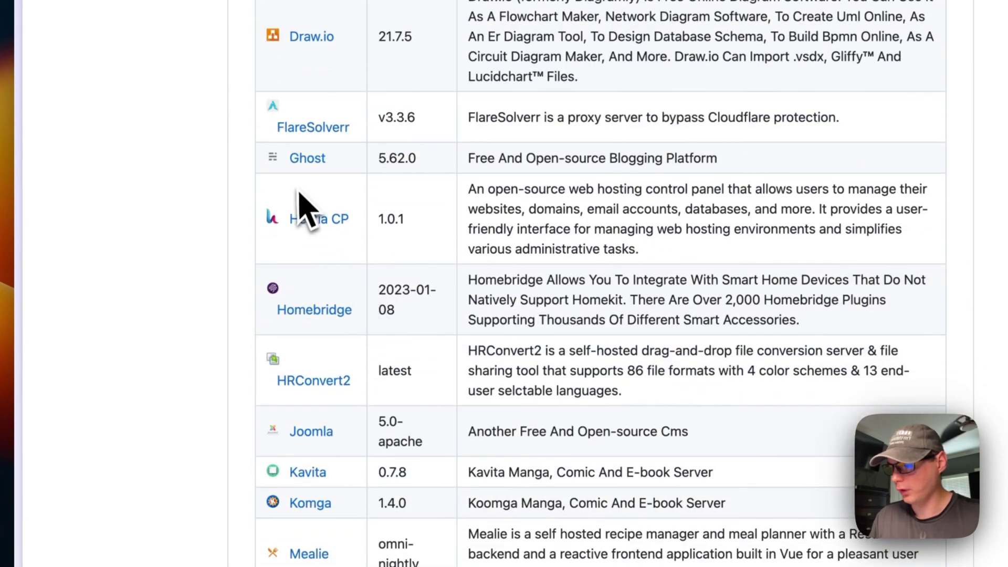
scroll(452, 376, "down", 1)
scroll(587, 408, "down", 5)
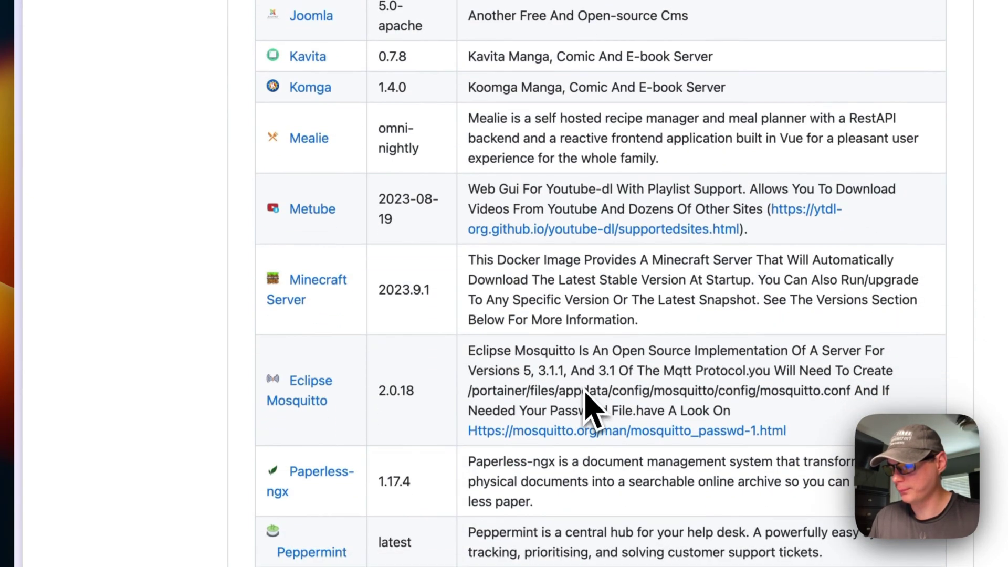
scroll(433, 413, "down", 1)
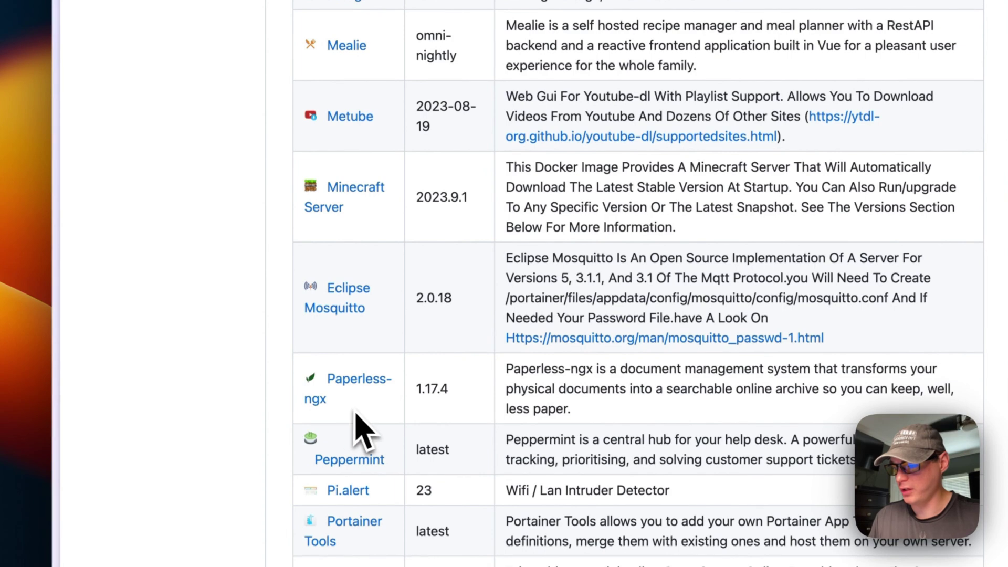
scroll(360, 416, "down", 6)
scroll(360, 417, "down", 5)
scroll(361, 421, "down", 3)
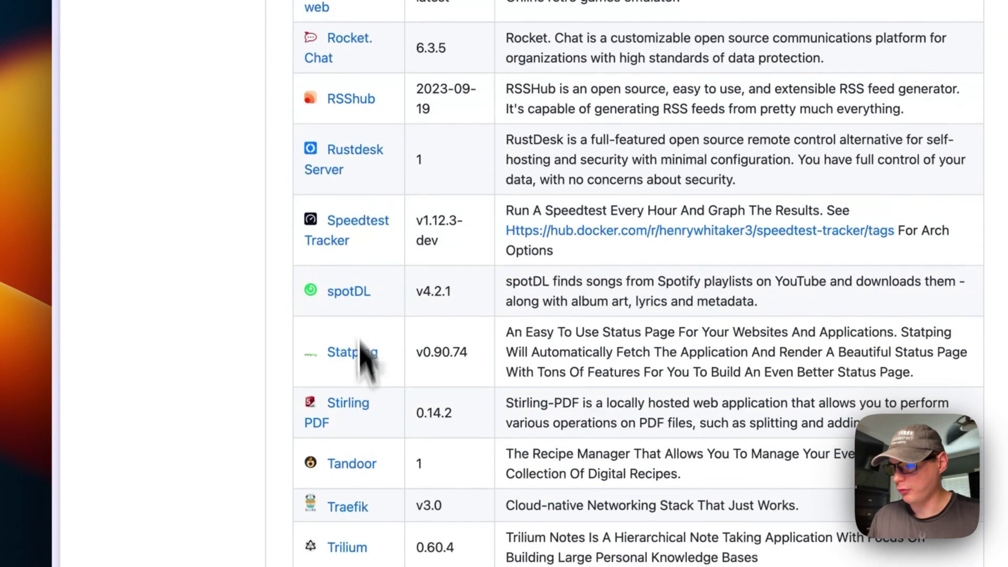
scroll(357, 315, "down", 6)
scroll(342, 378, "down", 4)
scroll(338, 371, "down", 2)
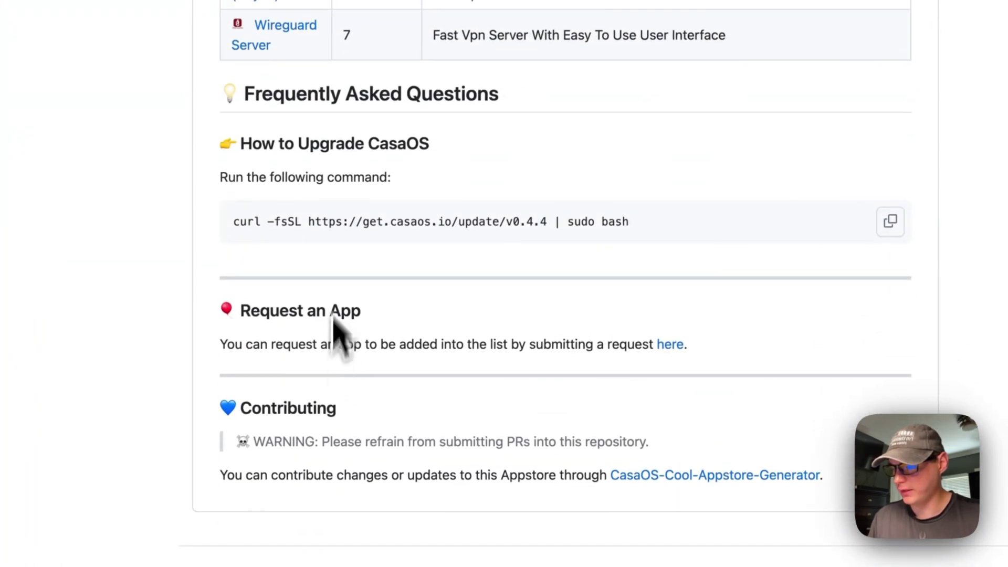
scroll(341, 236, "up", 15)
scroll(341, 236, "up", 5)
scroll(341, 236, "up", 4)
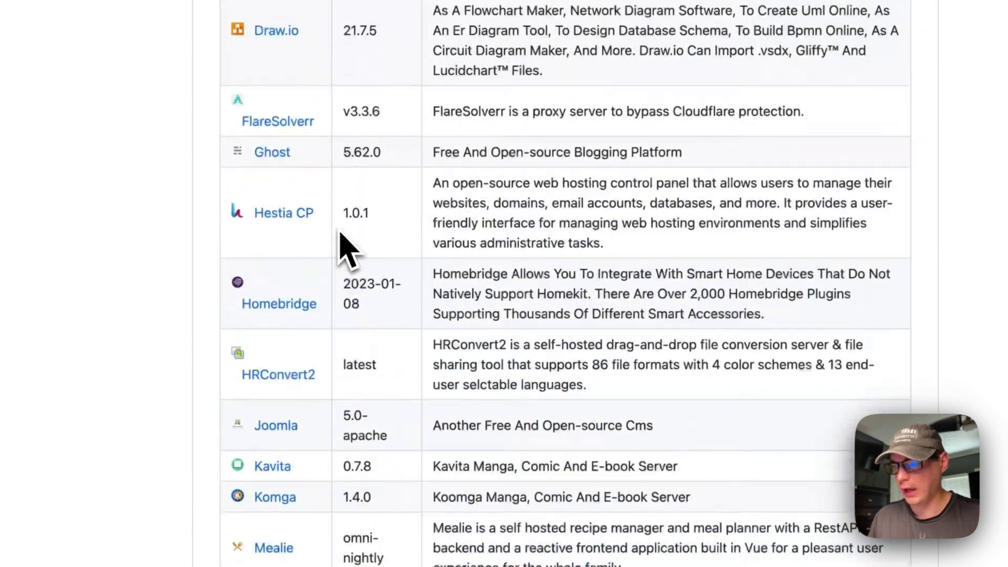
scroll(341, 241, "down", 3)
scroll(342, 252, "down", 20)
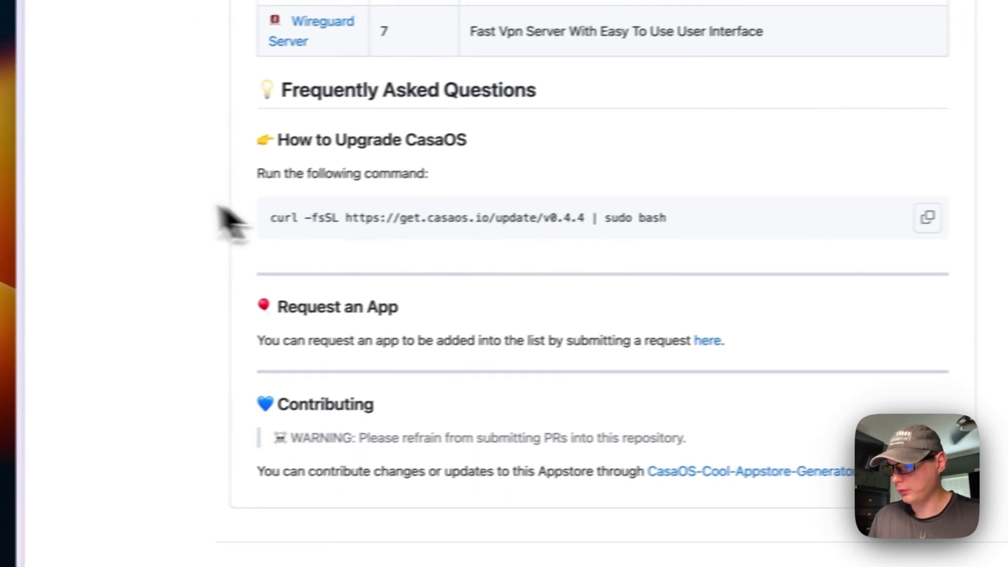
Step: Scroll the README back up to the App Store URL section with the coolstore.zip link
scroll(191, 206, "up", 5)
scroll(196, 212, "up", 10)
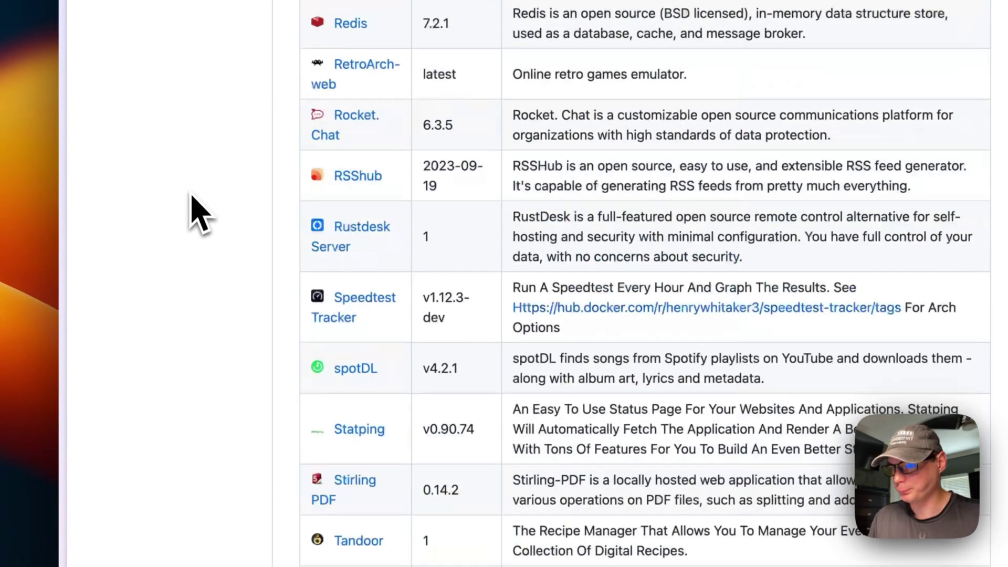
scroll(200, 215, "up", 10)
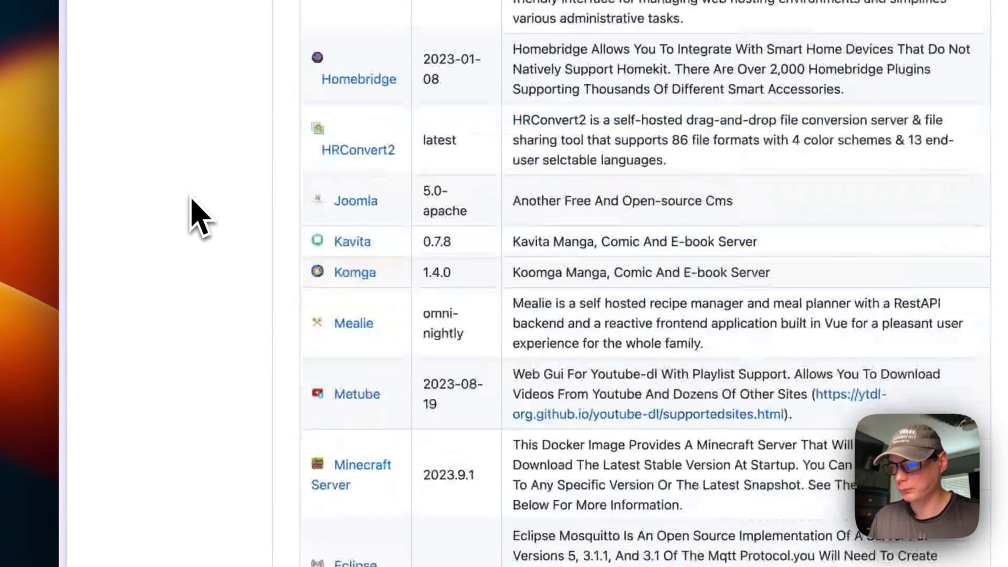
scroll(199, 215, "up", 10)
scroll(200, 215, "up", 3)
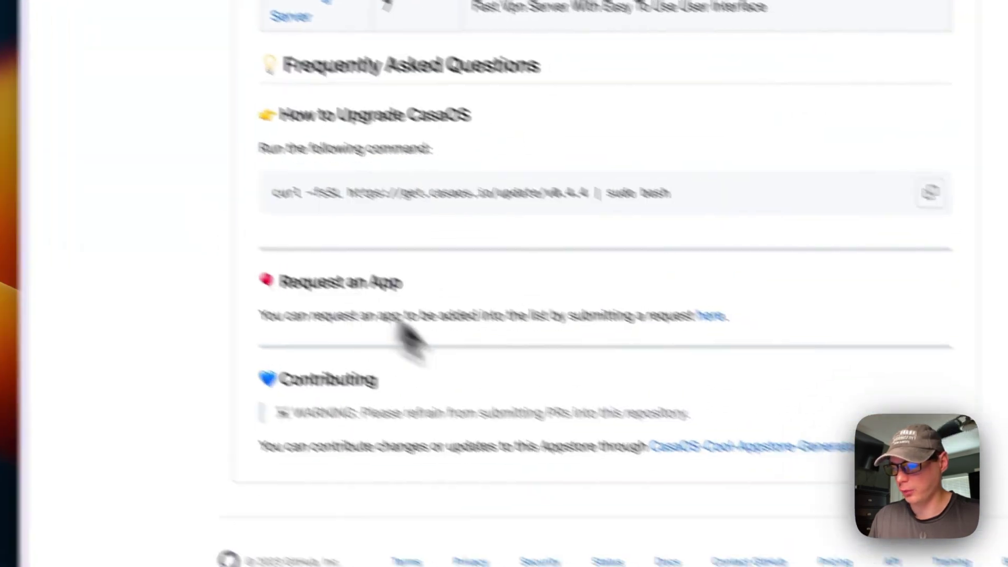
scroll(339, 281, "up", 10)
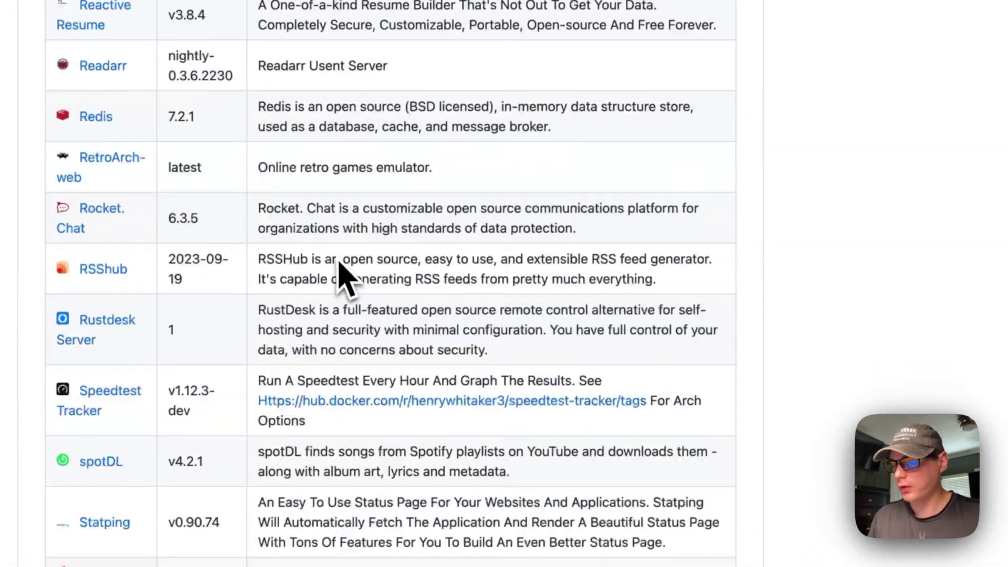
scroll(339, 283, "up", 10)
scroll(331, 310, "up", 5)
scroll(331, 315, "up", 5)
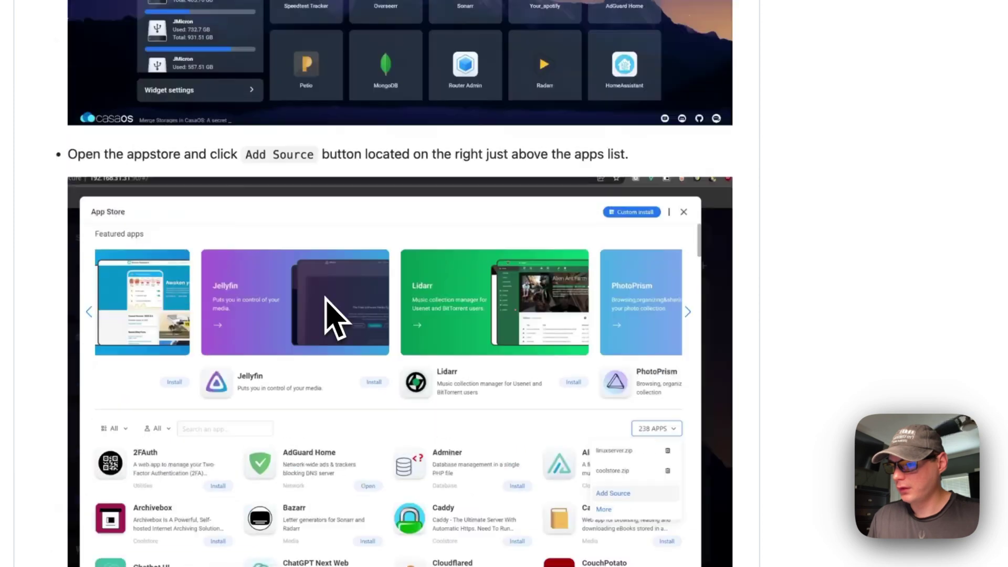
scroll(336, 320, "up", 10)
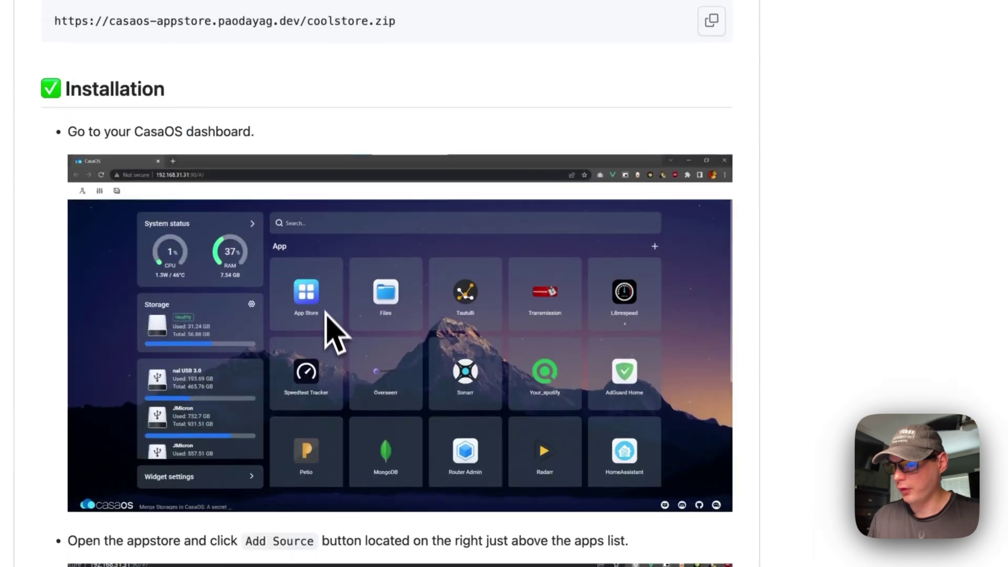
scroll(333, 347, "up", 10)
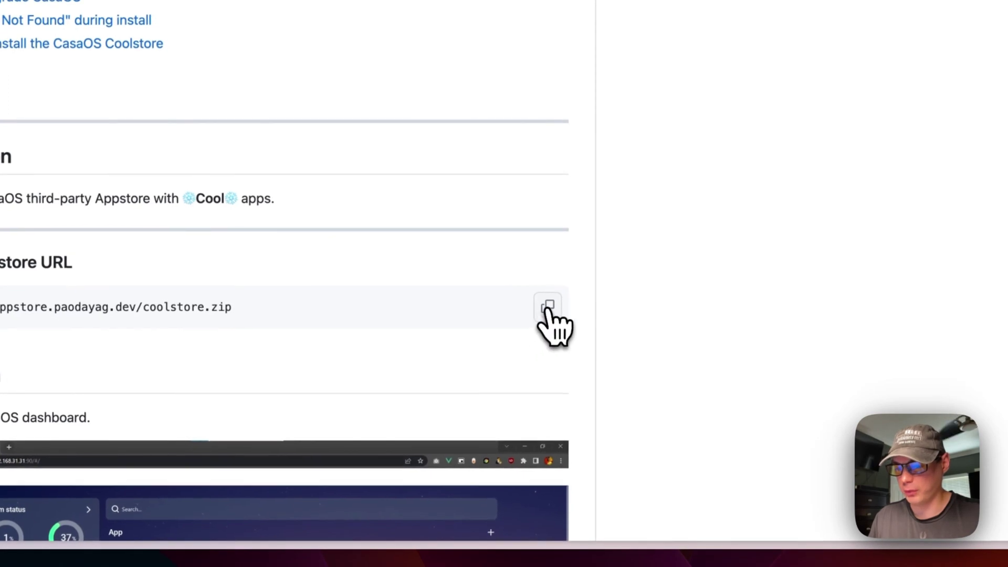
Step: Copy the coolstore.zip URL, add it as a CasaOS app store source, and reload
left_click(548, 309)
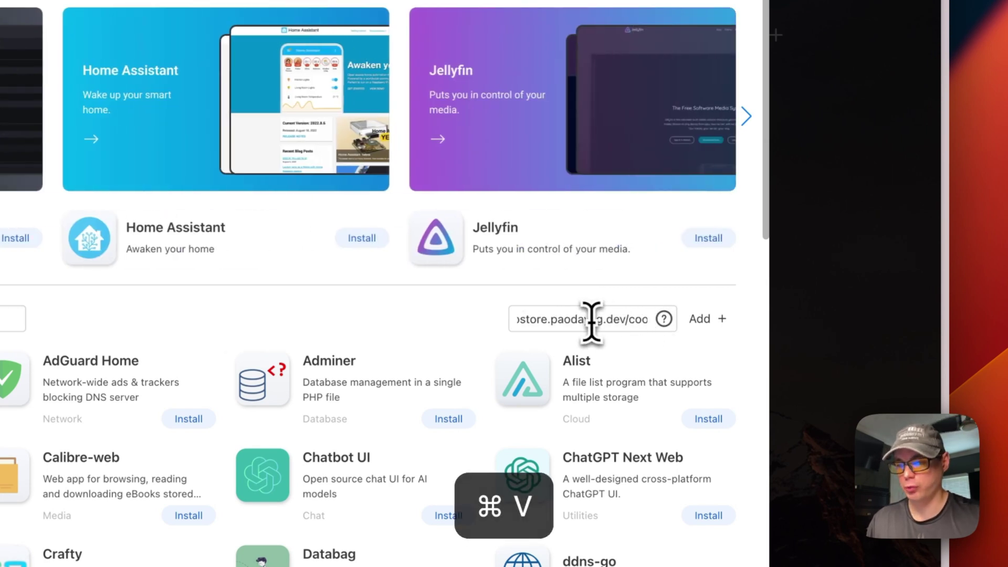
key("ctrl+v")
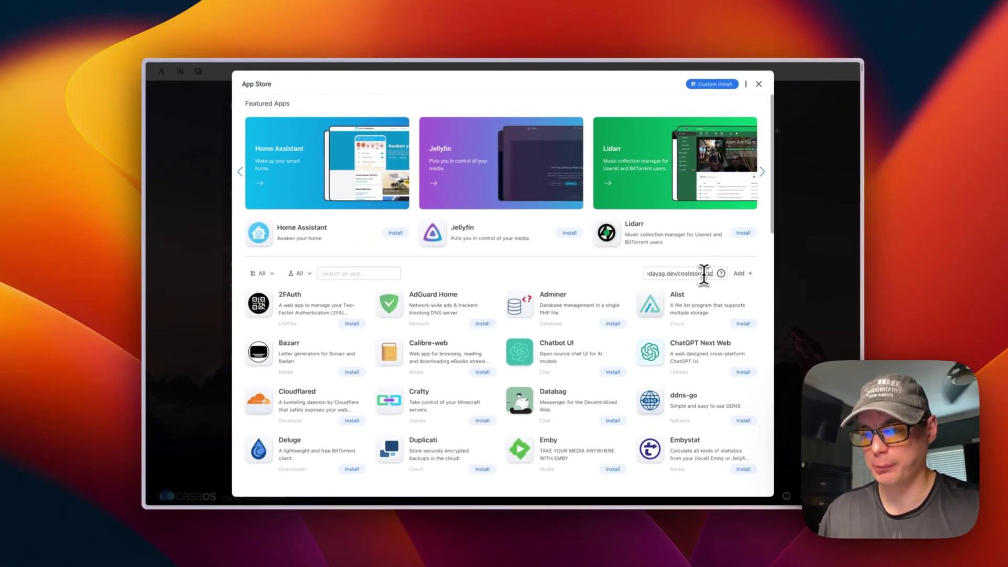
left_click(743, 273)
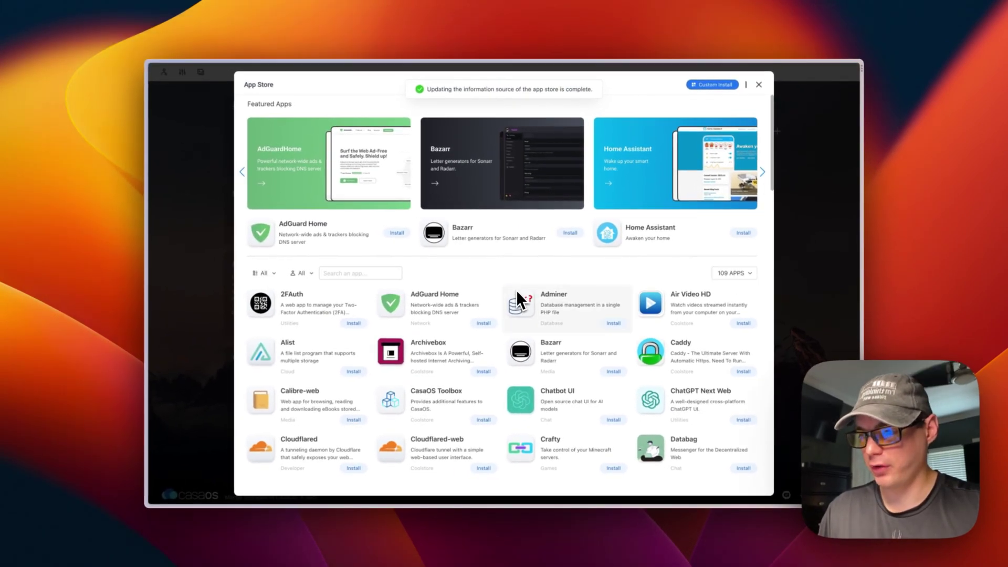
key("super+r")
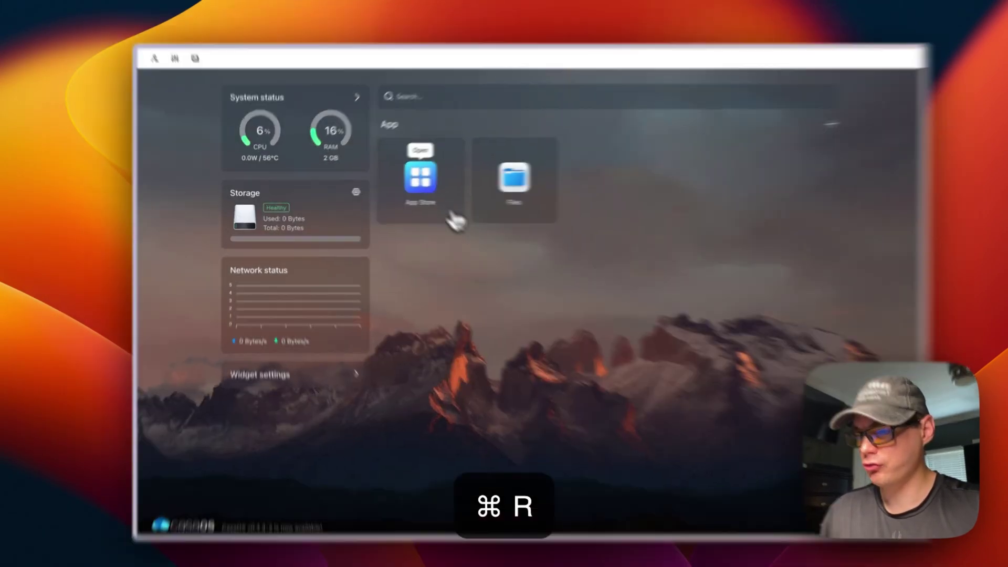
Step: Reopen the App Store and browse the 39 apps in the Coolstore category
left_click(431, 189)
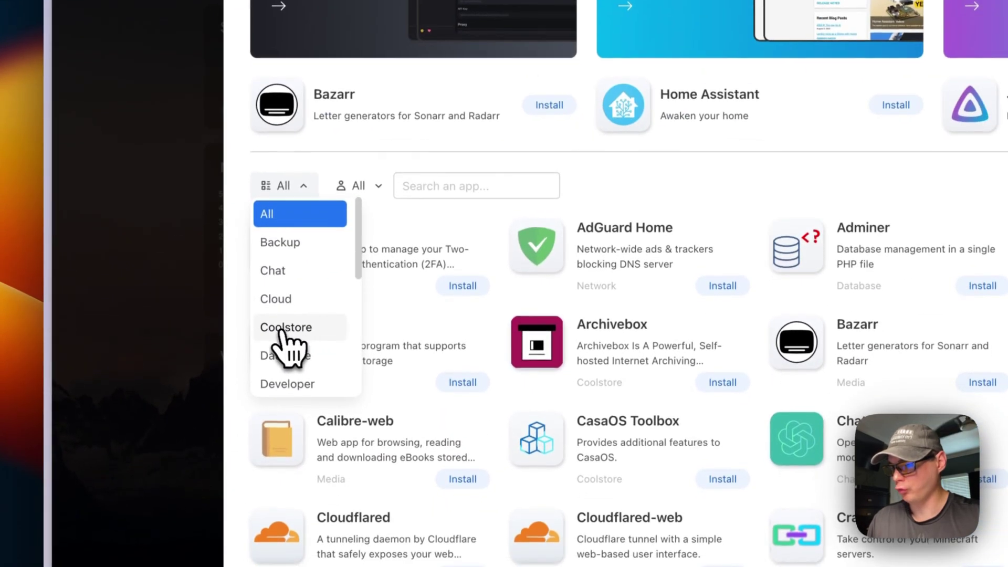
left_click(286, 328)
scroll(573, 288, "down", 4)
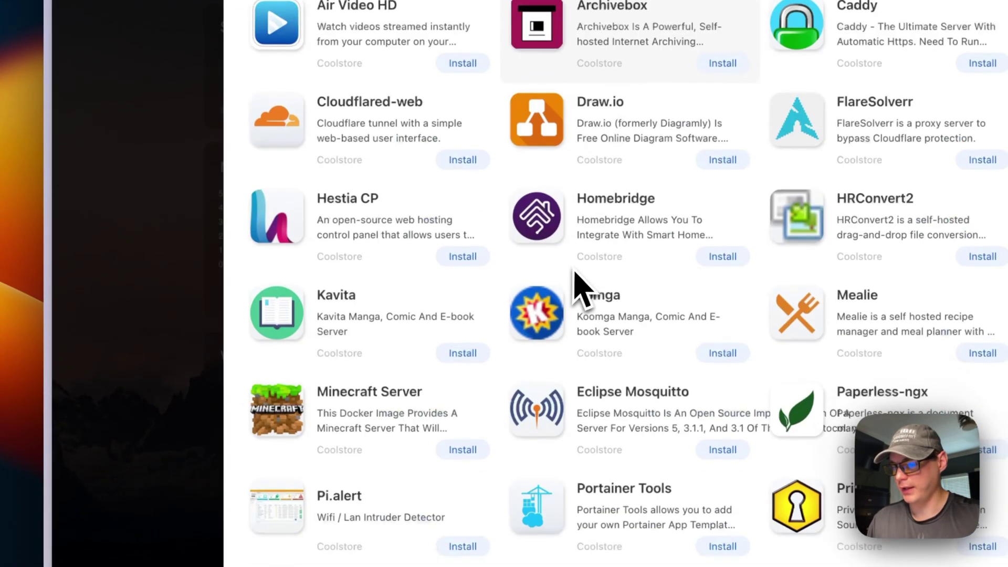
scroll(574, 288, "down", 4)
scroll(574, 288, "down", 2)
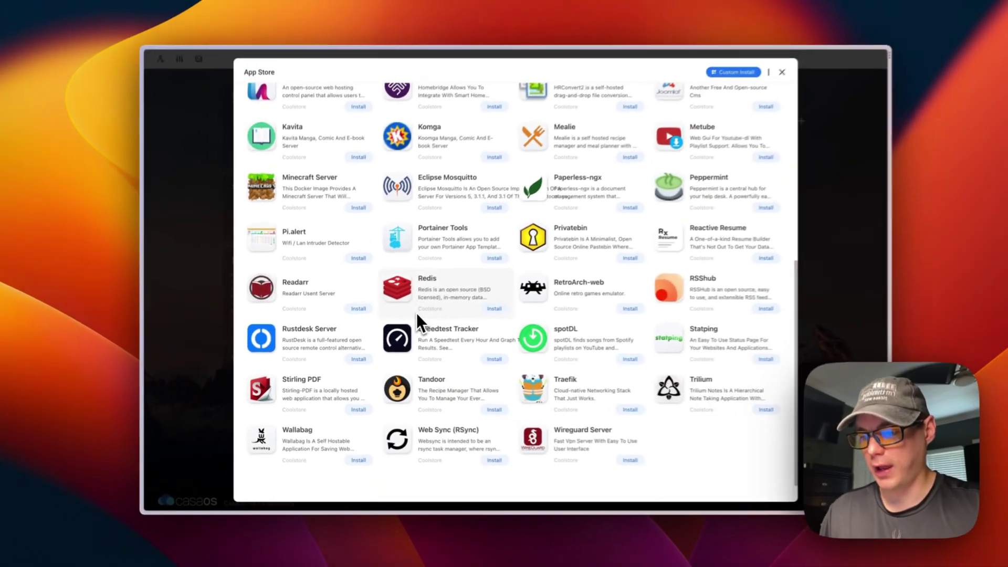
scroll(410, 314, "up", 2)
scroll(408, 314, "up", 3)
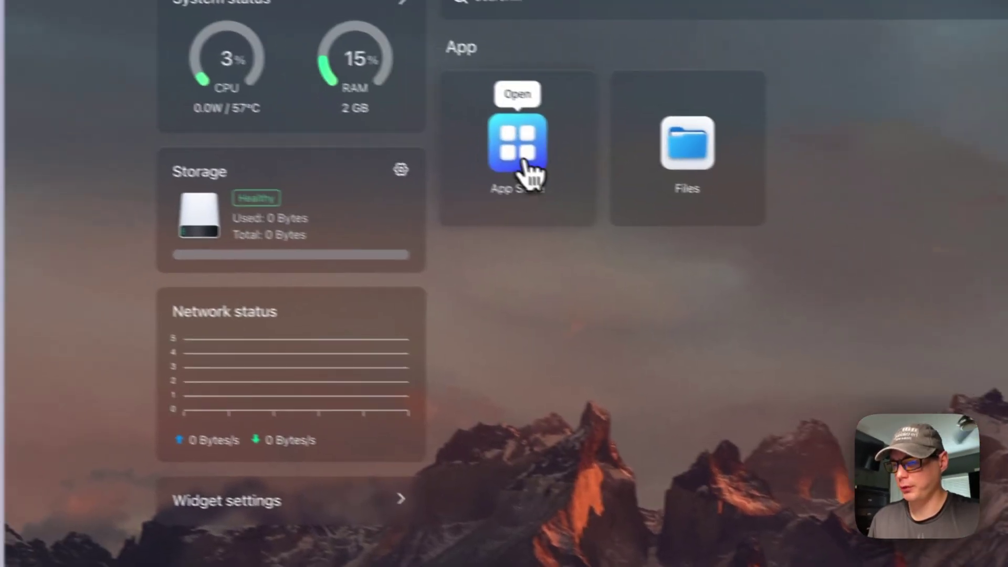
Step: Filter the App Store to Coolstore and install the Homebridge app
left_click(385, 118)
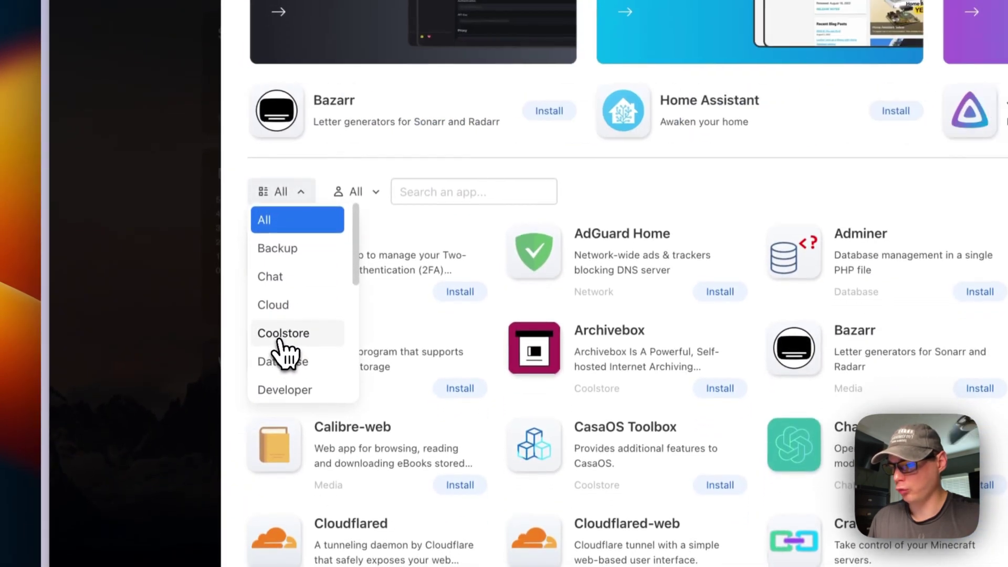
left_click(281, 483)
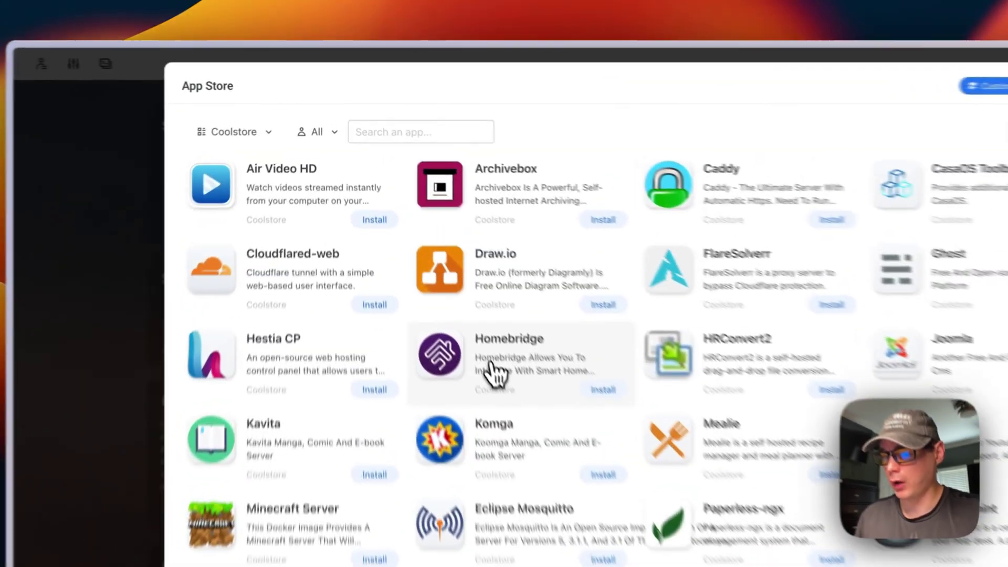
left_click(423, 251)
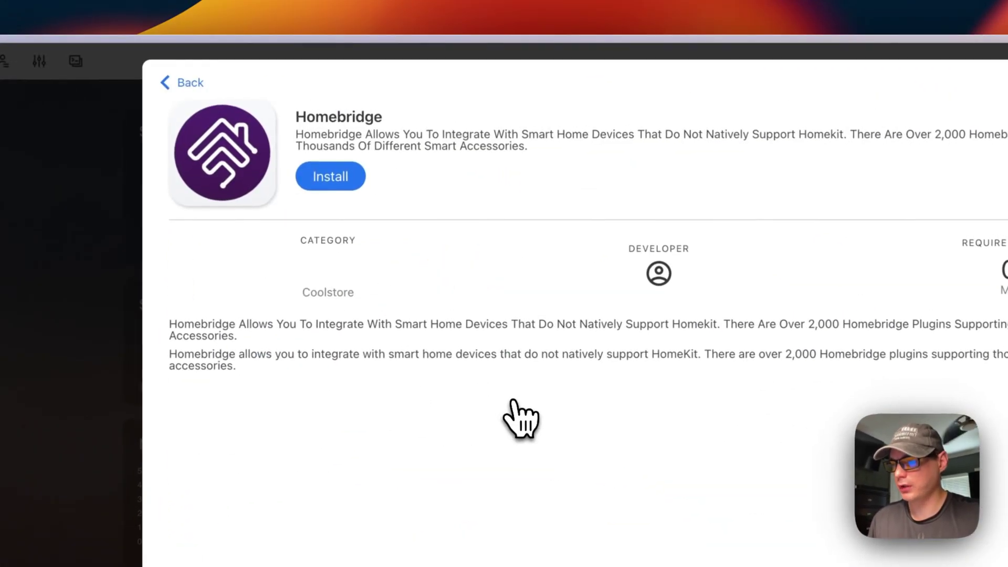
left_click(325, 181)
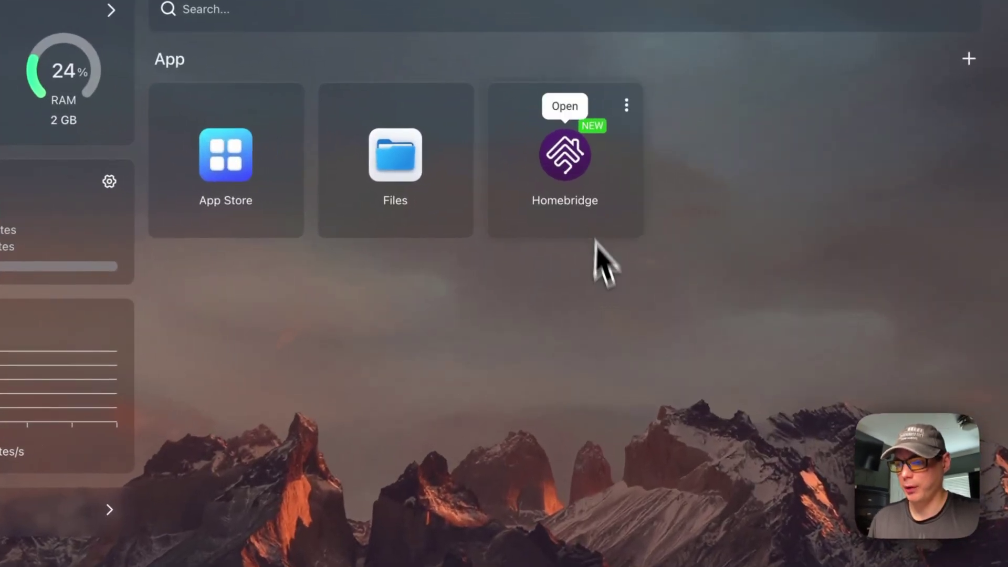
Step: Launch Homebridge from the dashboard and go past its welcome page to Create Account
left_click(570, 162)
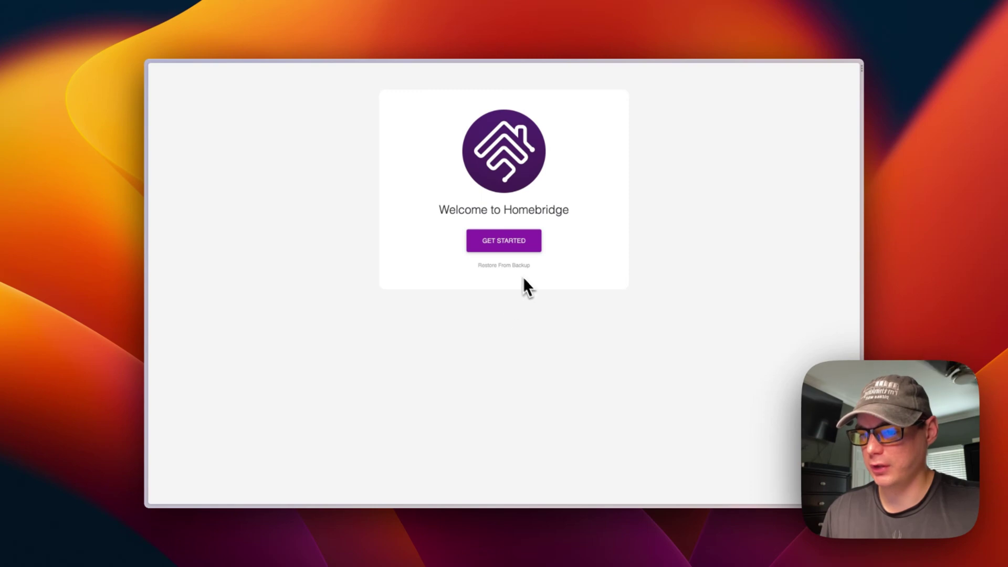
left_click(496, 237)
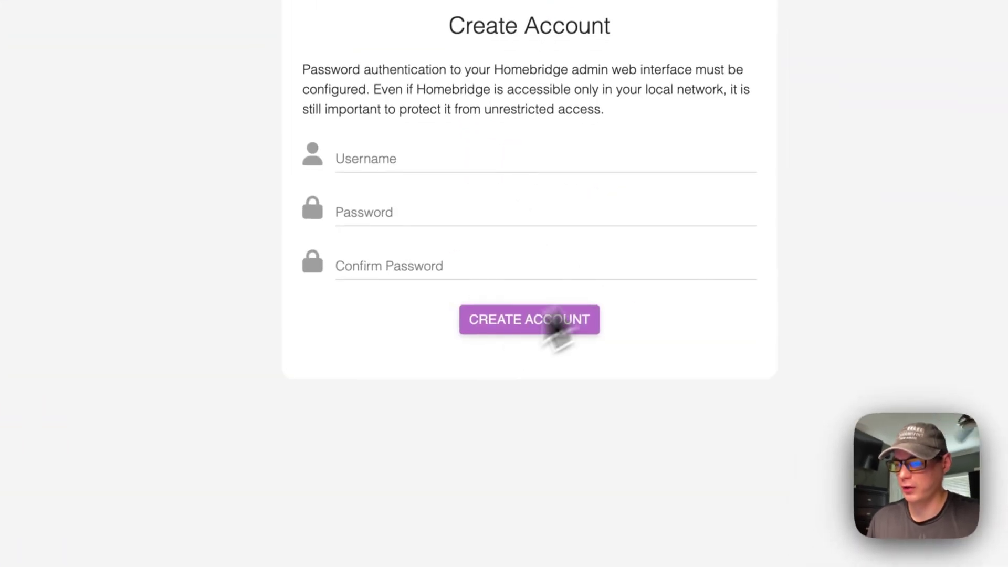